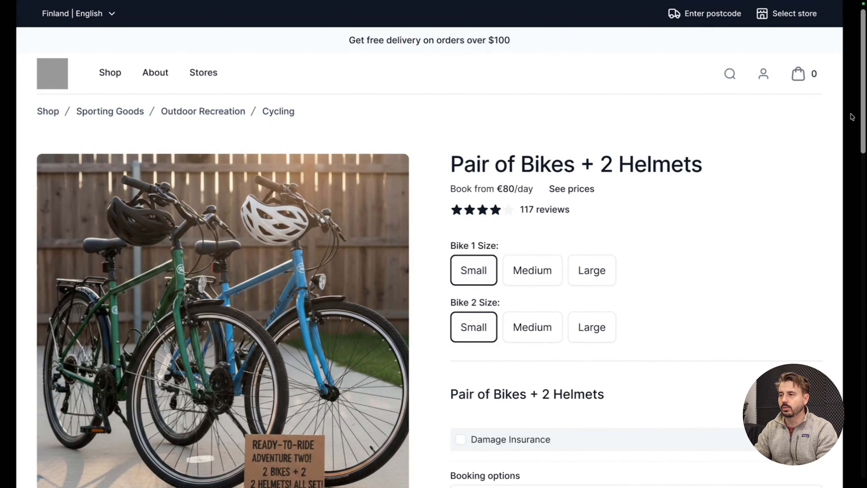
# Step: Review the storefront page of the Pair of Bikes + 2 Helmets product, down to its size choices and booking options
pyautogui.scroll(-1, 851, 116)
pyautogui.scroll(-2, 851, 114)
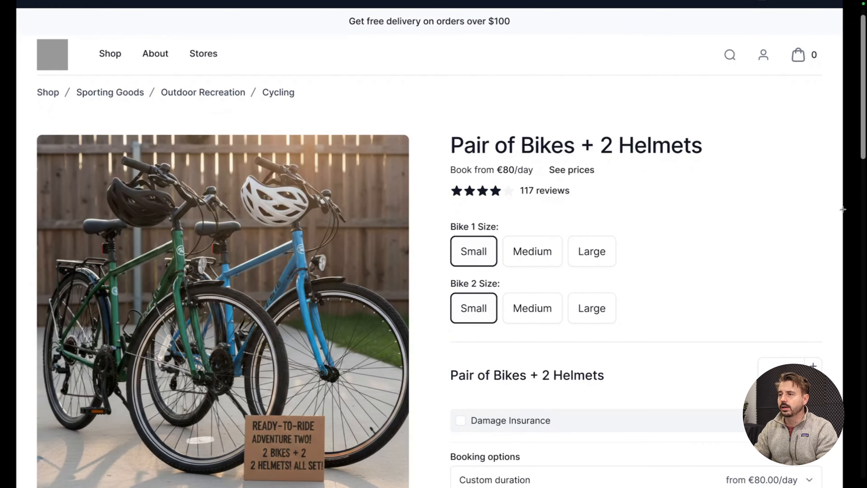
pyautogui.scroll(-1, 847, 202)
pyautogui.scroll(-2, 846, 203)
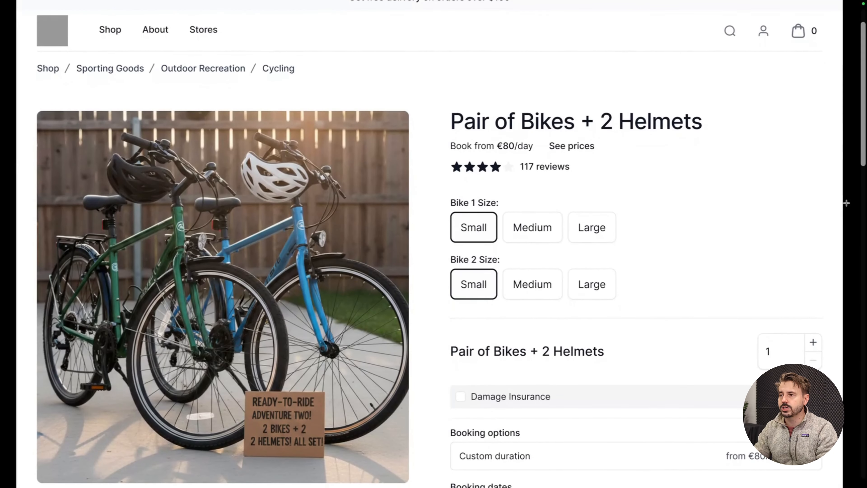
pyautogui.scroll(-4, 847, 202)
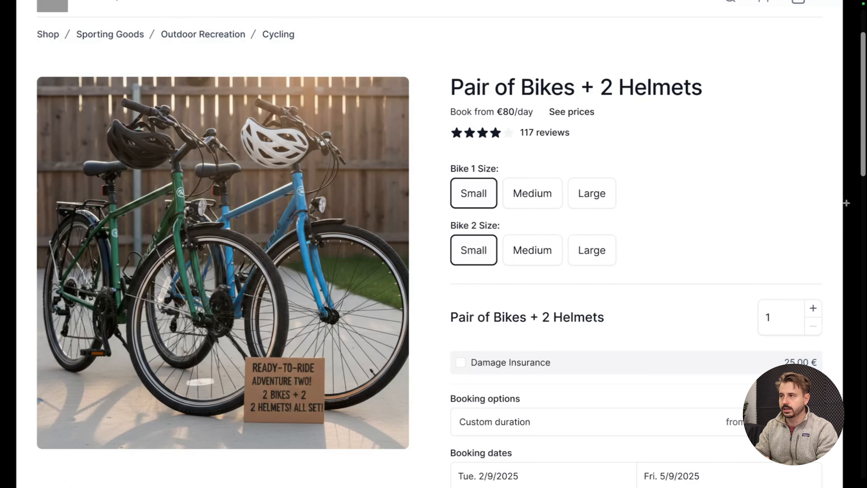
# Step: Switch to the TWICE Commerce admin and open the Pair of Bikes + 2 Helmets listing from the catalog
pyautogui.hotkey('ctrl', 'Left')
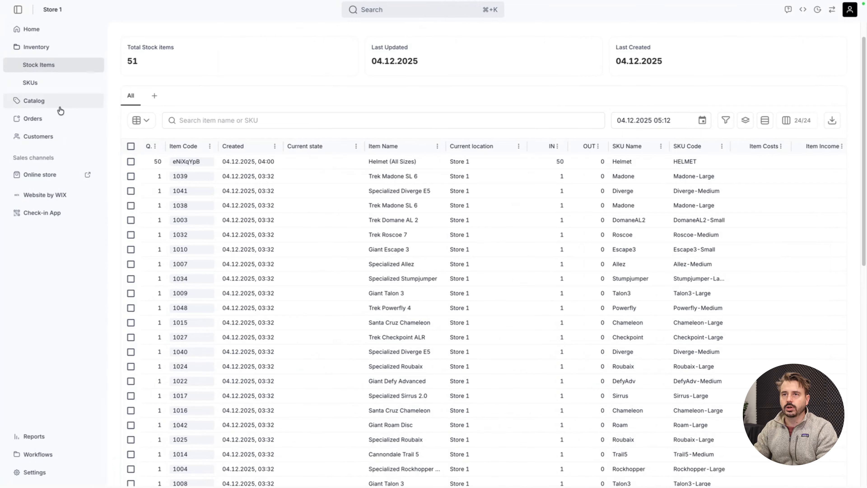
pyautogui.click(58, 107)
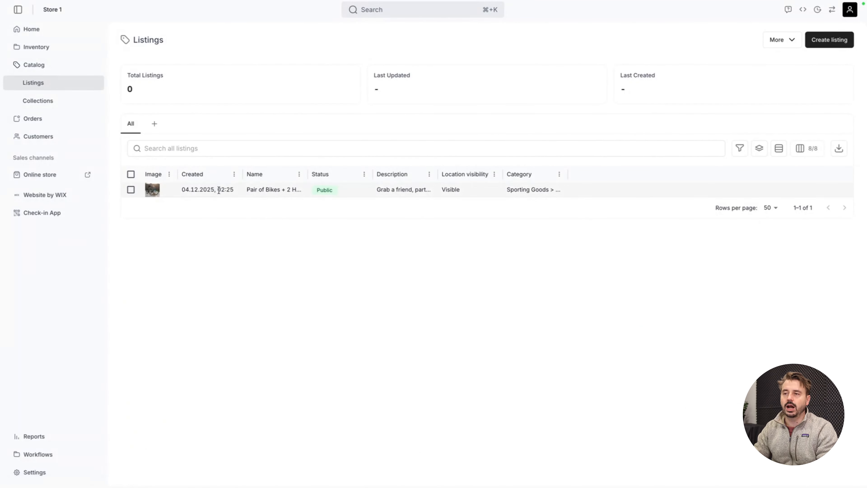
pyautogui.click(252, 190)
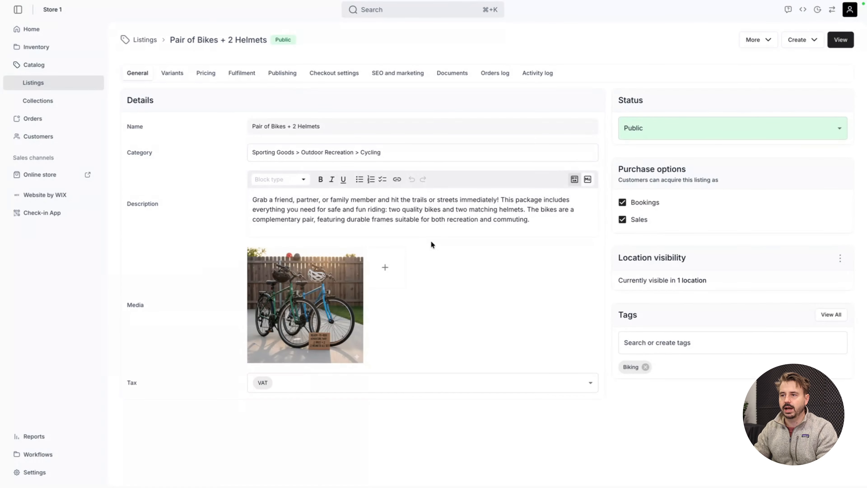
# Step: Inspect the values of the Bike 1 Size option among the listing's variants, leaving them unedited
pyautogui.click(177, 75)
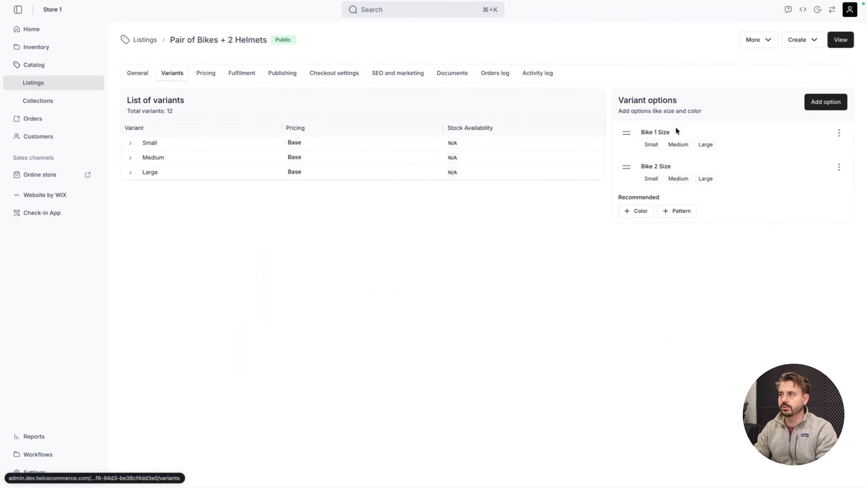
pyautogui.click(839, 133)
pyautogui.click(843, 153)
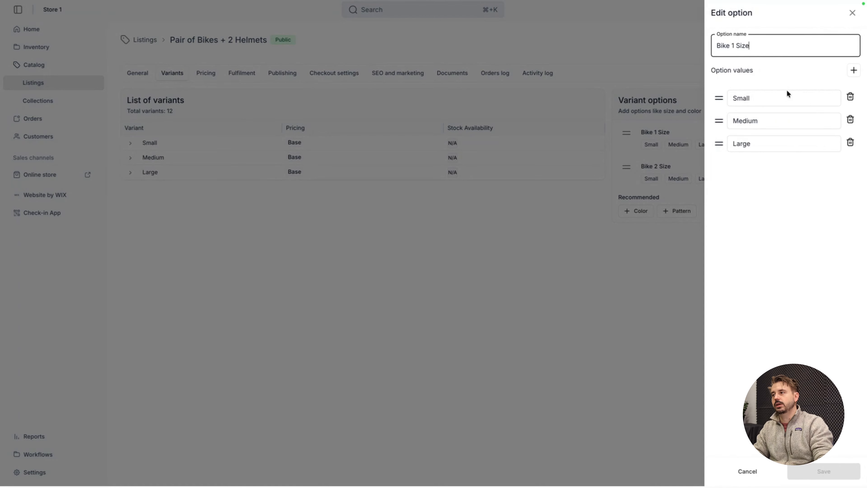
pyautogui.click(853, 13)
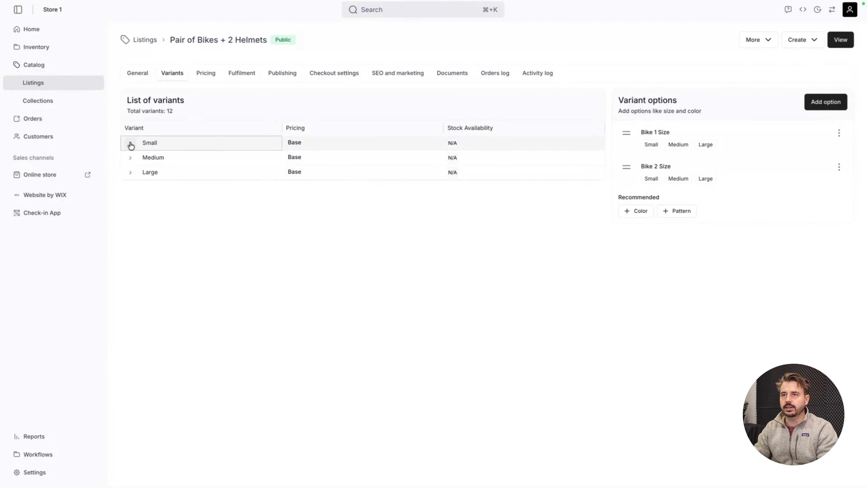
# Step: Expand the Small, Medium and Large variants to examine the size combinations beneath each
pyautogui.click(130, 143)
pyautogui.click(130, 201)
pyautogui.click(130, 260)
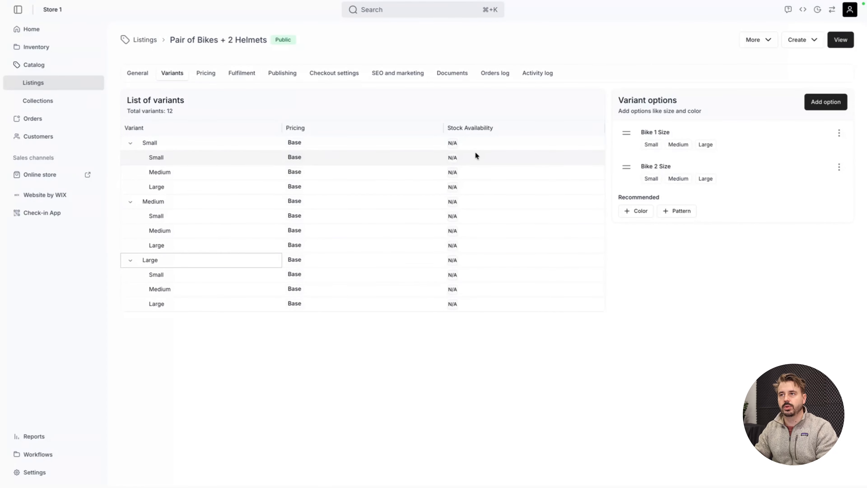
# Step: Add a fulfilment stock item with a quantity of 2 where Item Name is Helmet (All Sizes)
pyautogui.click(242, 81)
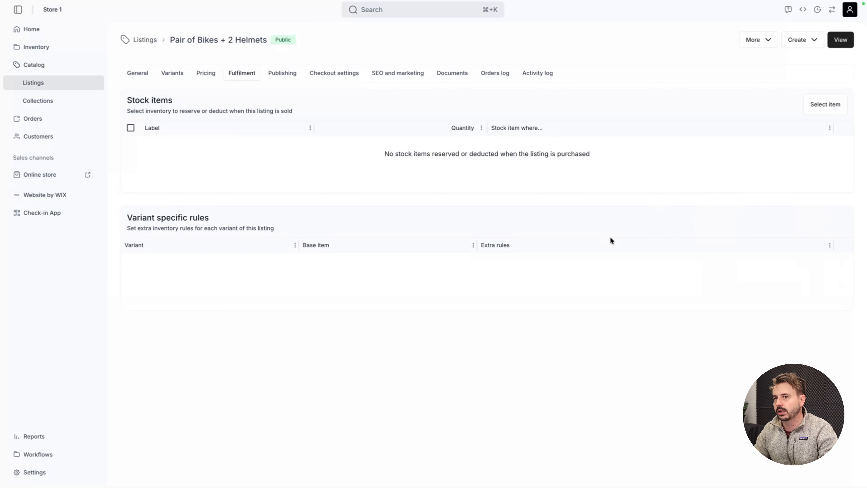
pyautogui.click(816, 105)
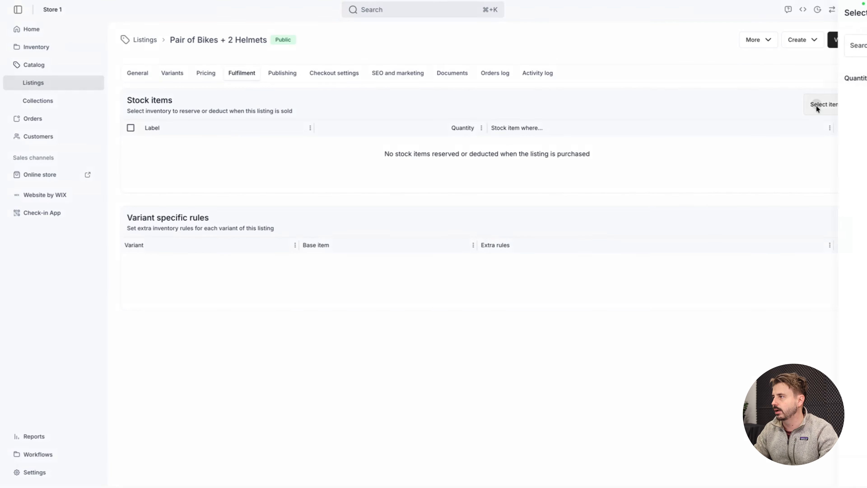
pyautogui.click(846, 74)
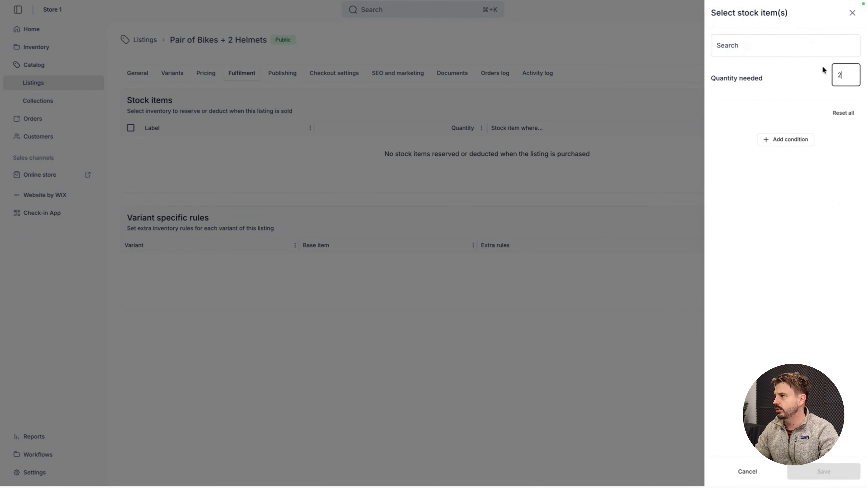
pyautogui.click(804, 49)
pyautogui.write('Helmet')
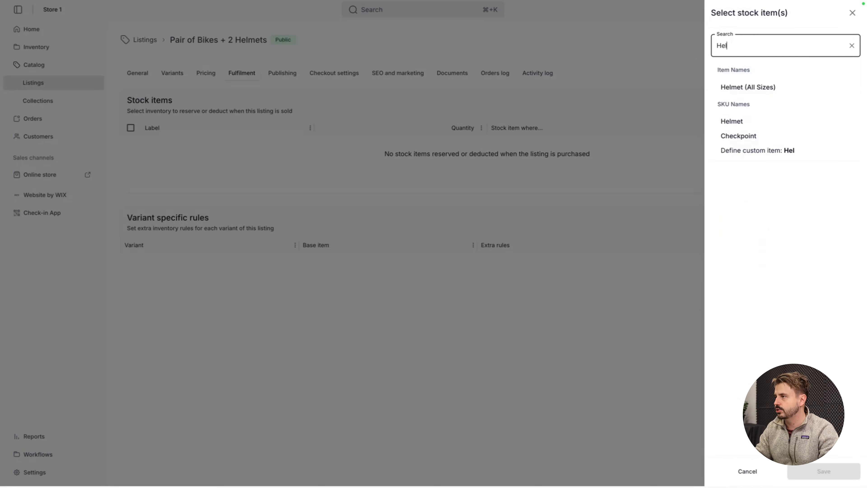
pyautogui.click(781, 86)
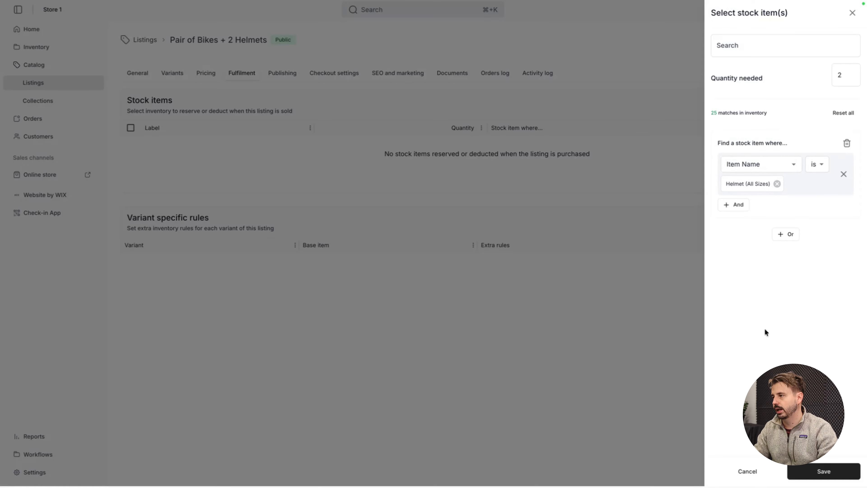
pyautogui.click(822, 471)
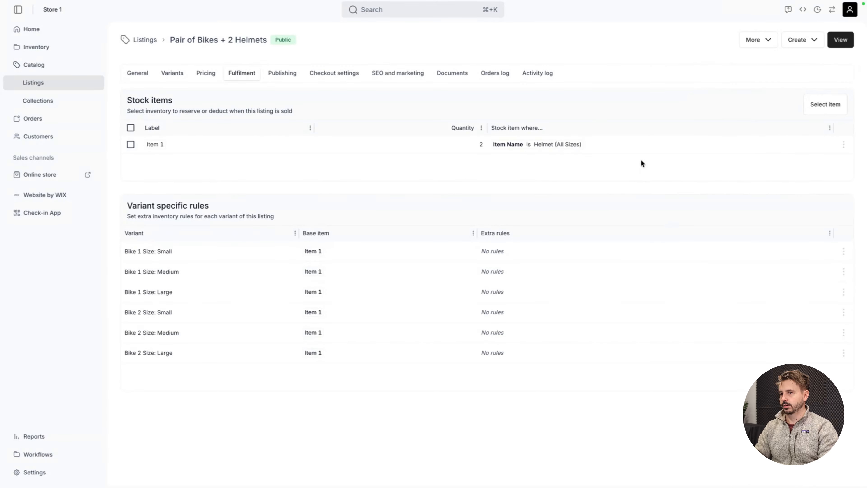
# Step: Change the label of the helmet stock item to Helmets
pyautogui.click(840, 145)
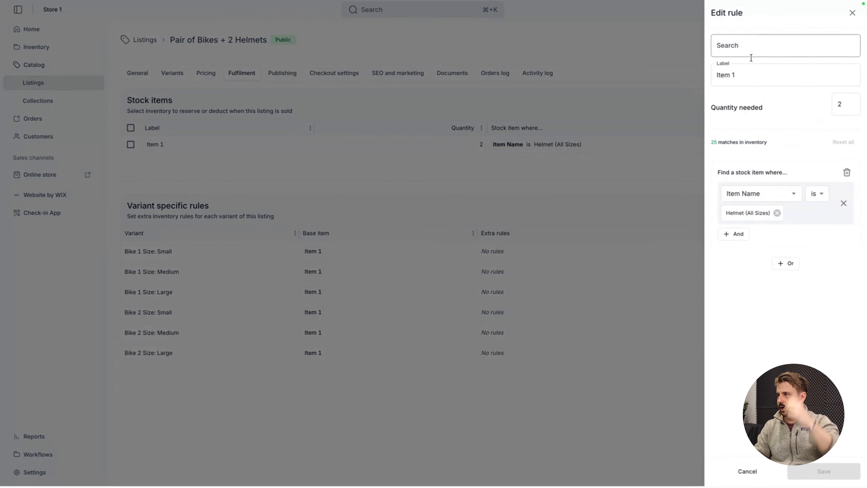
pyautogui.tripleClick(746, 72)
pyautogui.write('Helmets')
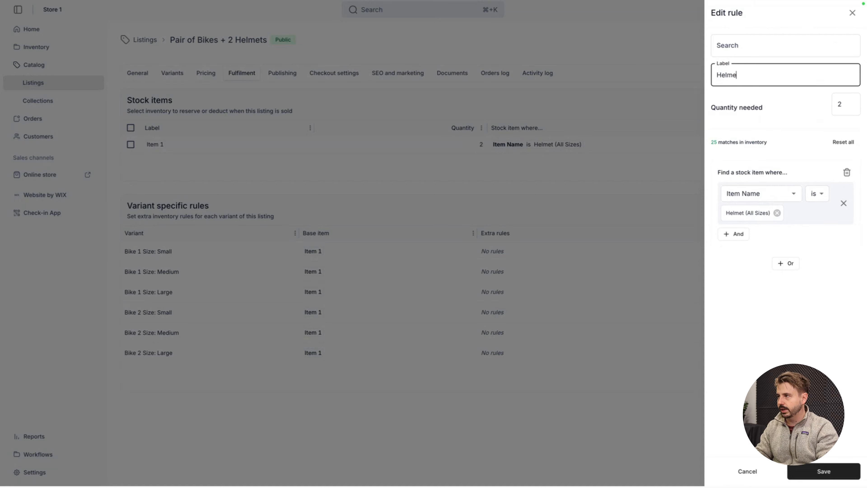
pyautogui.press('Return')
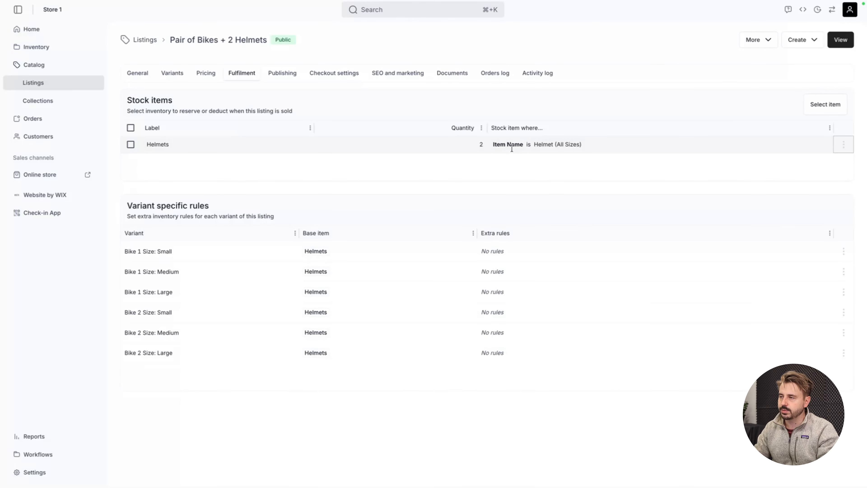
# Step: Start a second fulfilment stock item with the condition that type is bike
pyautogui.click(823, 104)
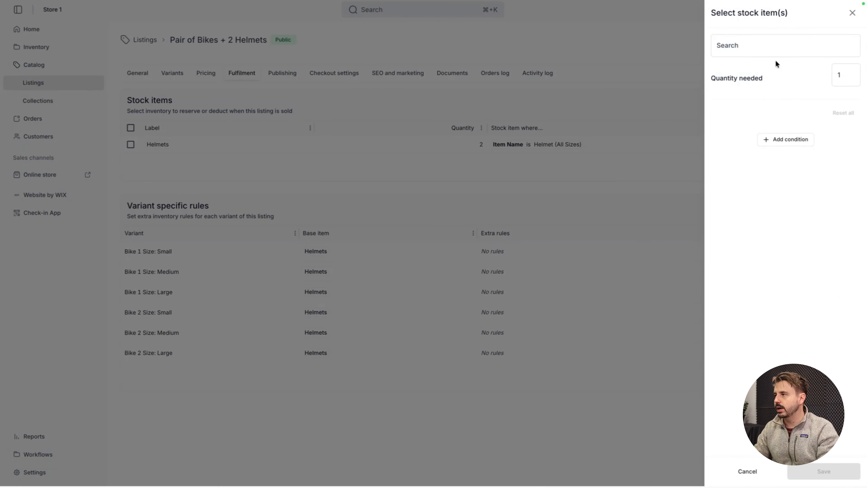
pyautogui.click(769, 141)
pyautogui.click(754, 165)
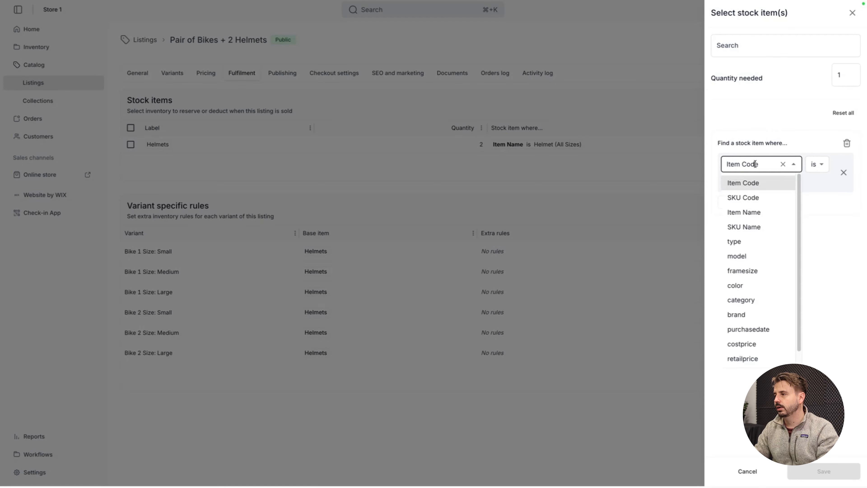
pyautogui.click(747, 241)
pyautogui.click(728, 182)
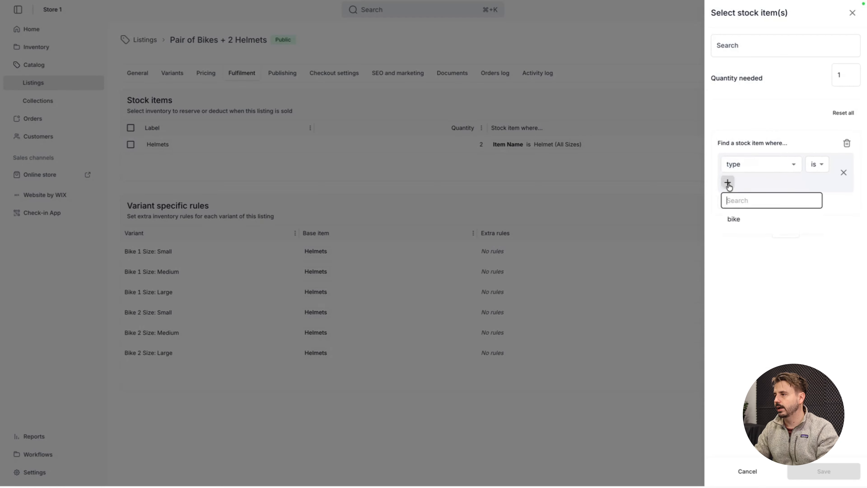
pyautogui.click(738, 222)
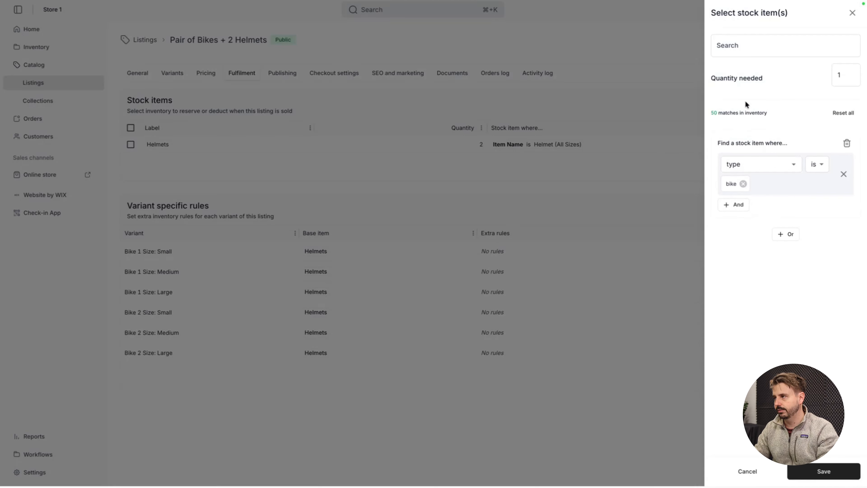
# Step: Try Item Name as the condition attribute for the second stock item and browse the available item names
pyautogui.click(750, 164)
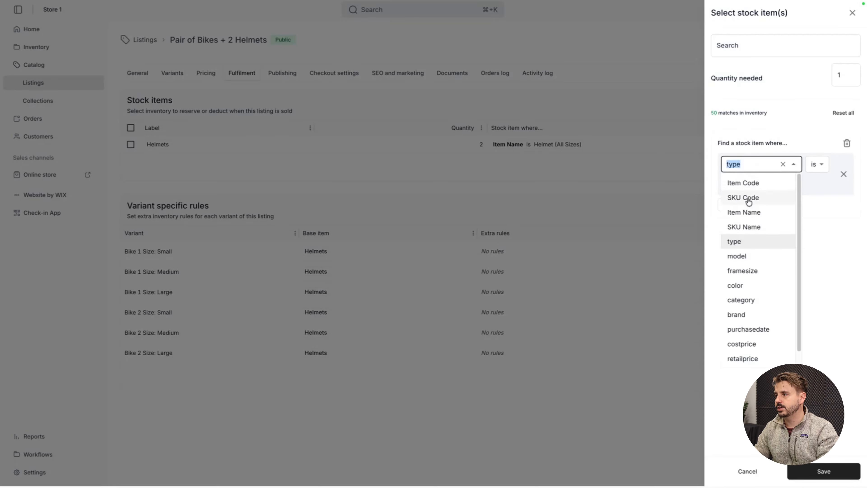
pyautogui.click(748, 214)
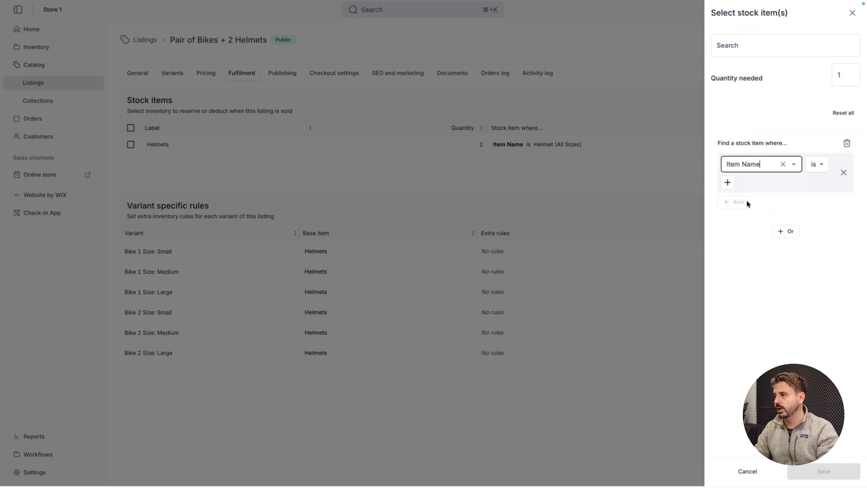
pyautogui.click(728, 182)
pyautogui.scroll(-8, 750, 236)
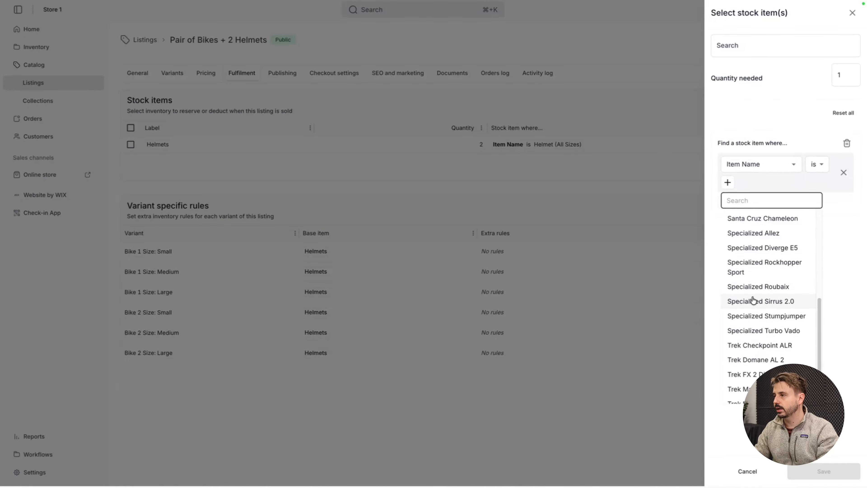
pyautogui.scroll(-2, 753, 297)
pyautogui.scroll(8, 751, 296)
pyautogui.click(758, 181)
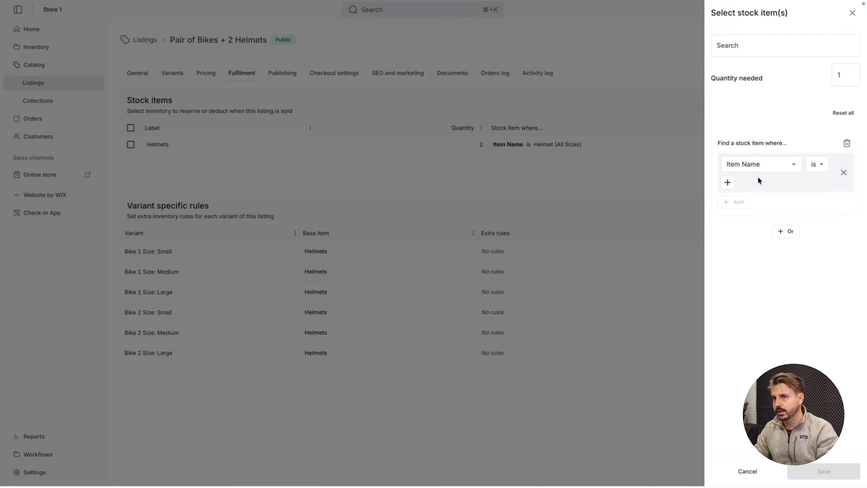
# Step: Set the second stock item's condition to type is bike and save it
pyautogui.click(774, 164)
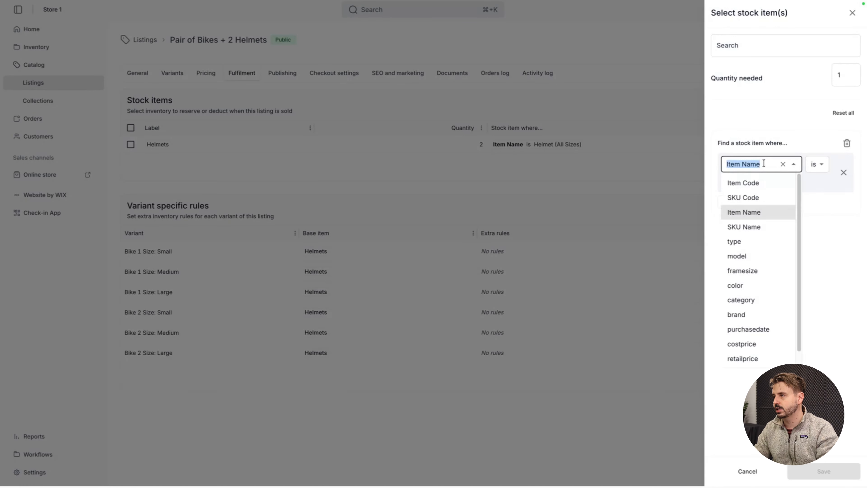
pyautogui.click(740, 240)
pyautogui.click(734, 184)
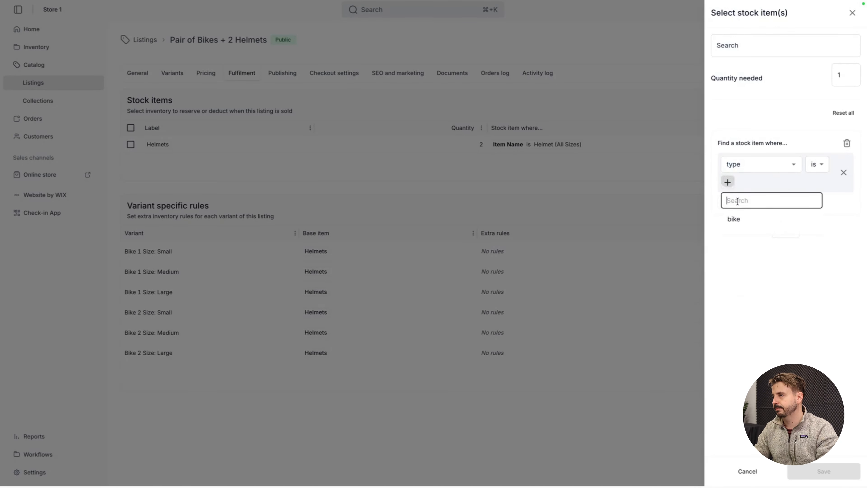
pyautogui.click(733, 221)
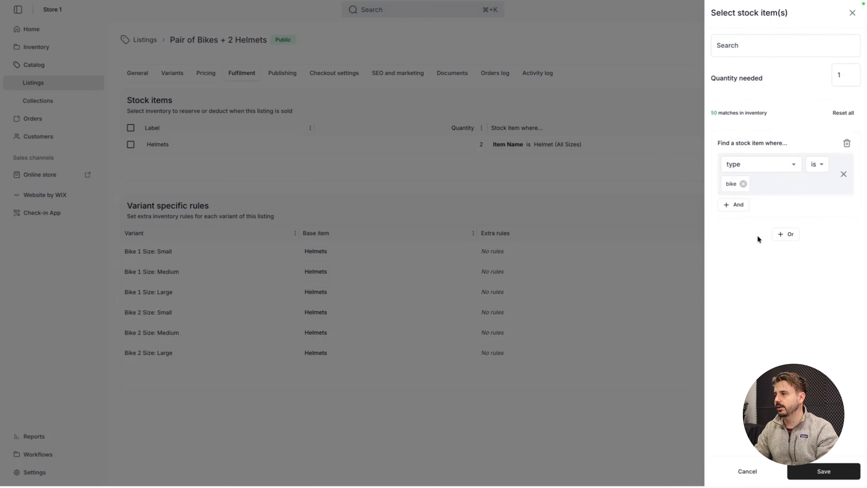
pyautogui.click(823, 473)
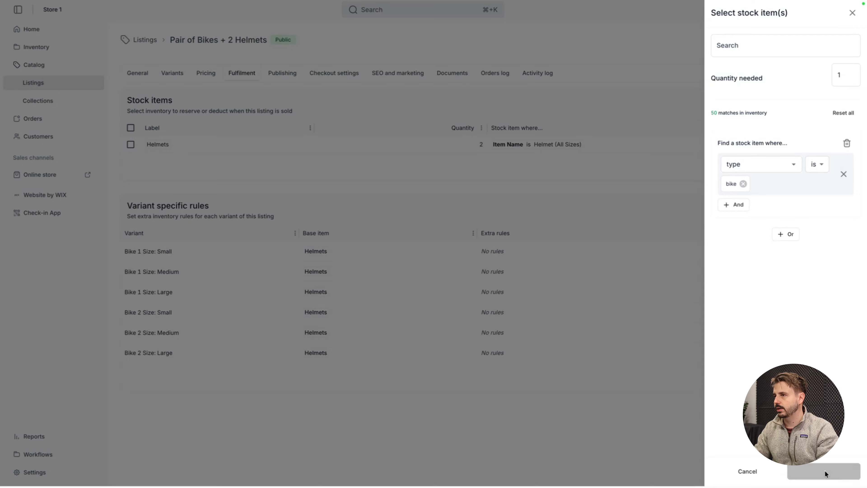
# Step: Add a third fulfilment stock item for the second bike, with the condition that type is bike
pyautogui.click(825, 106)
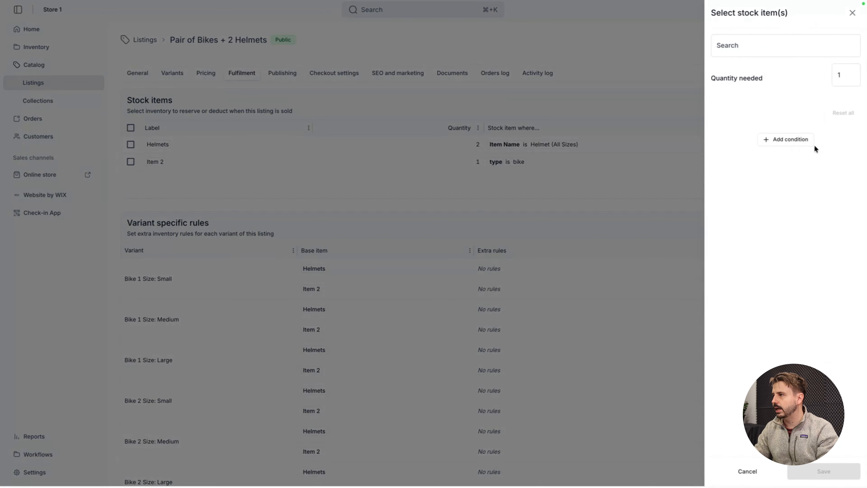
pyautogui.click(734, 165)
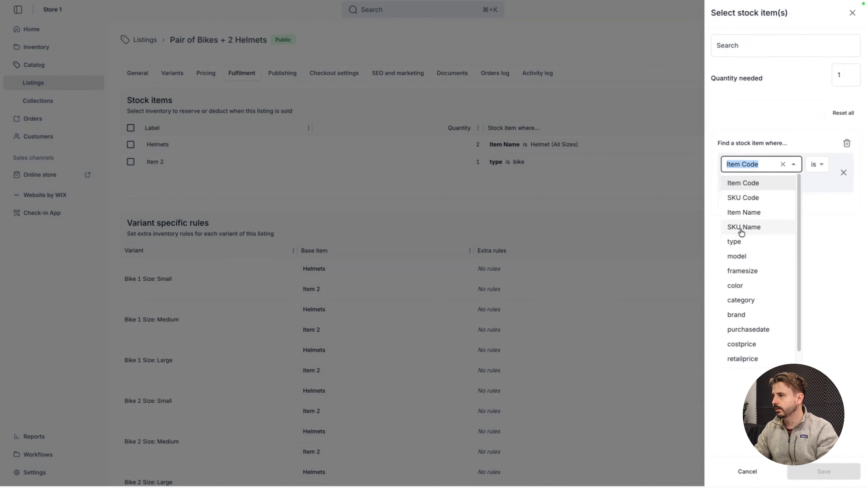
pyautogui.click(733, 240)
pyautogui.click(728, 183)
pyautogui.click(738, 220)
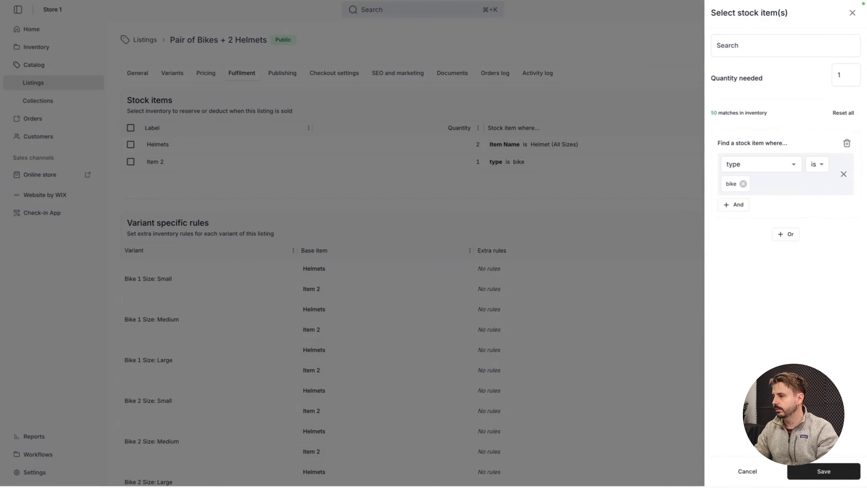
pyautogui.click(807, 476)
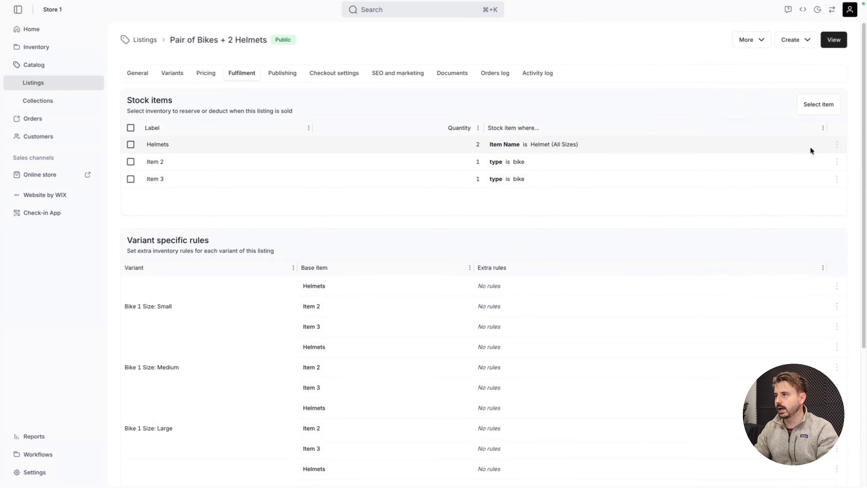
# Step: Change the label of the Item 2 stock rule to Bike 1 and save it
pyautogui.click(835, 163)
pyautogui.click(840, 187)
pyautogui.click(733, 75)
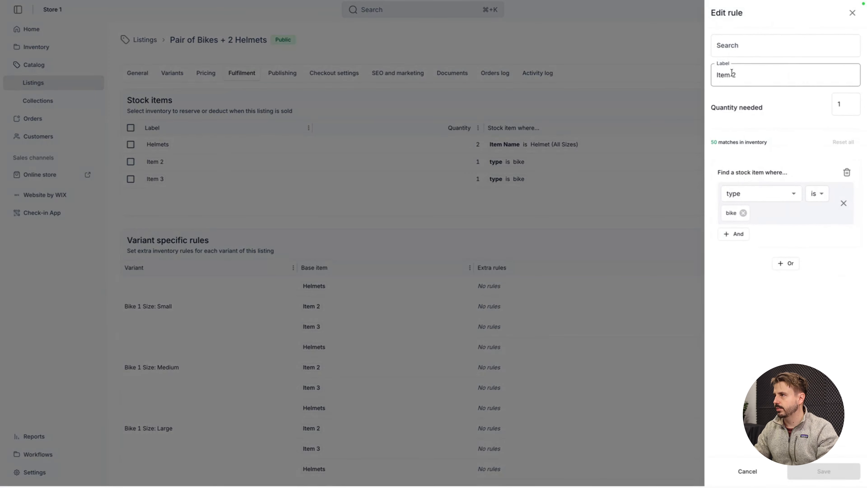
pyautogui.doubleClick(733, 75)
pyautogui.write('Bike 1')
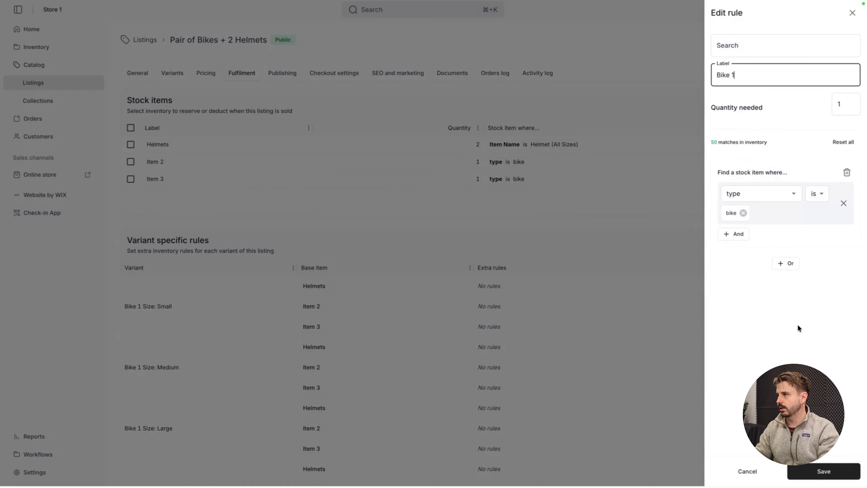
pyautogui.click(801, 473)
# Step: Change the label of the Item 3 stock rule to Bike 2 and save it
pyautogui.click(836, 180)
pyautogui.click(840, 195)
pyautogui.tripleClick(731, 75)
pyautogui.write('B')
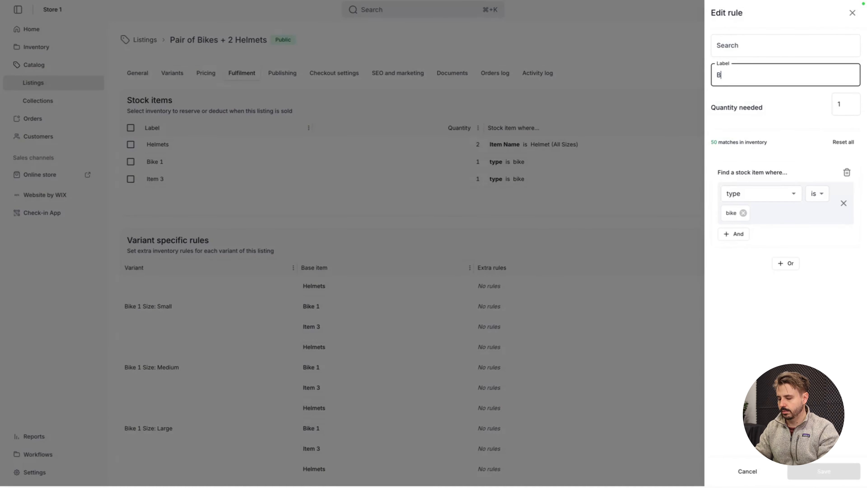
pyautogui.write('ike 2')
pyautogui.click(824, 471)
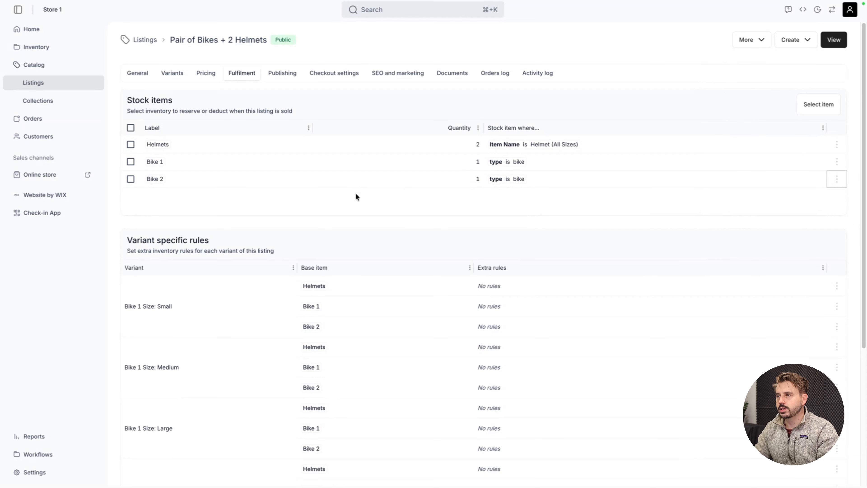
# Step: Examine the listing's variants, expanding the Small group to view its size combinations and stock availability
pyautogui.click(183, 75)
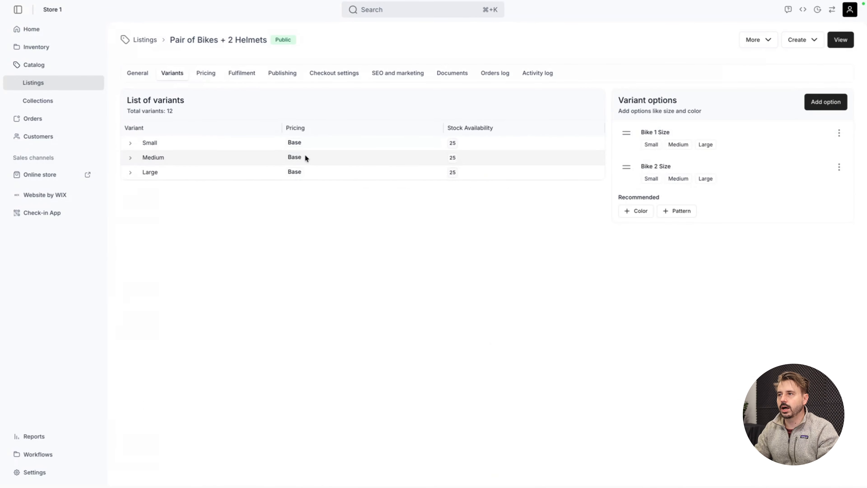
pyautogui.click(131, 142)
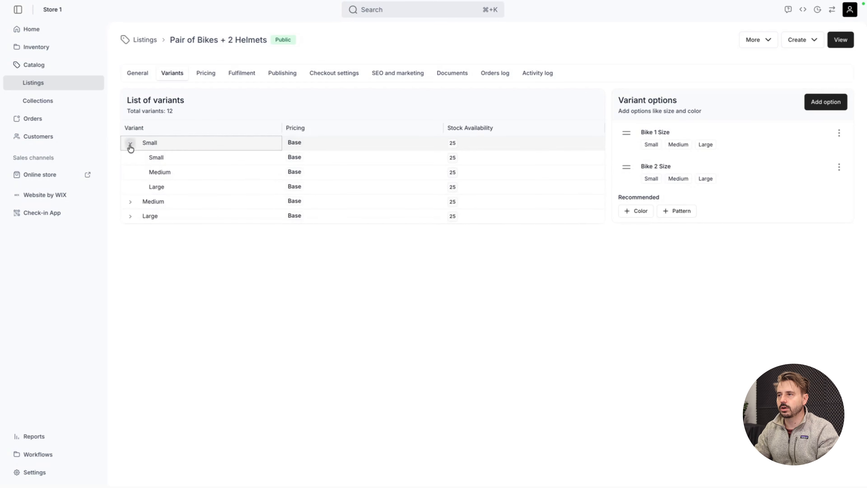
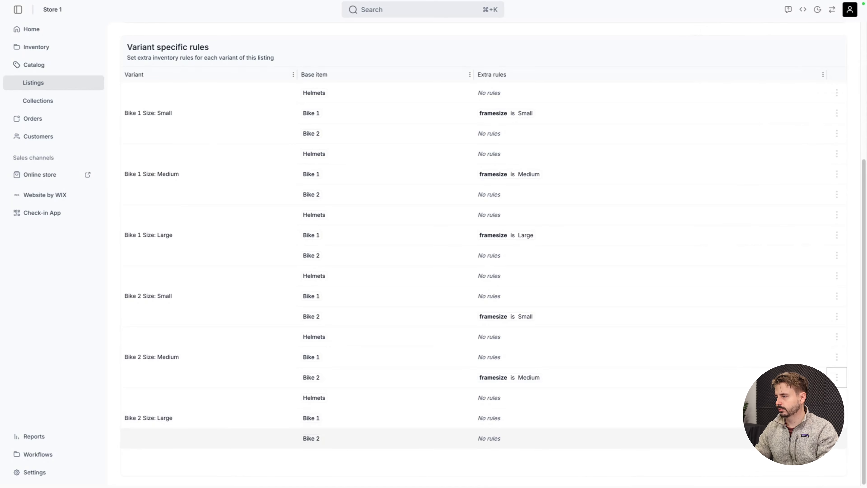
# Step: Add the condition framesize is Large to Bike 2 for the variant Bike 2 Size: Large and save it
pyautogui.click(840, 456)
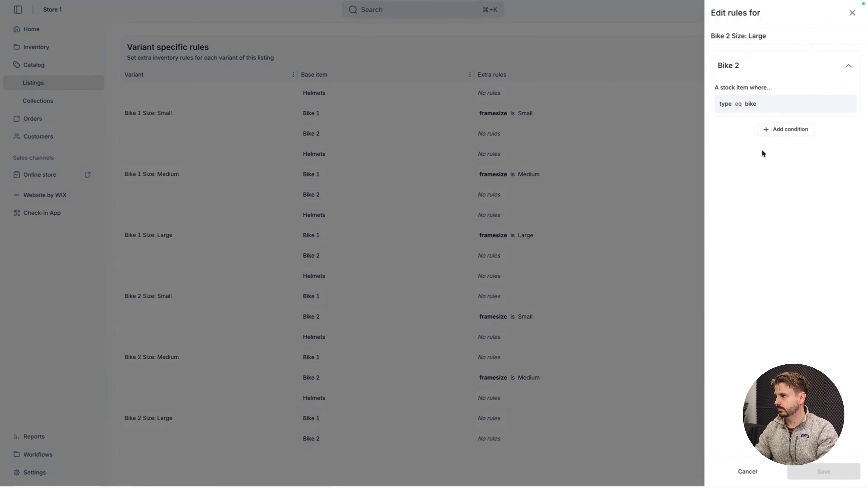
pyautogui.click(772, 130)
pyautogui.click(741, 152)
pyautogui.write('frma')
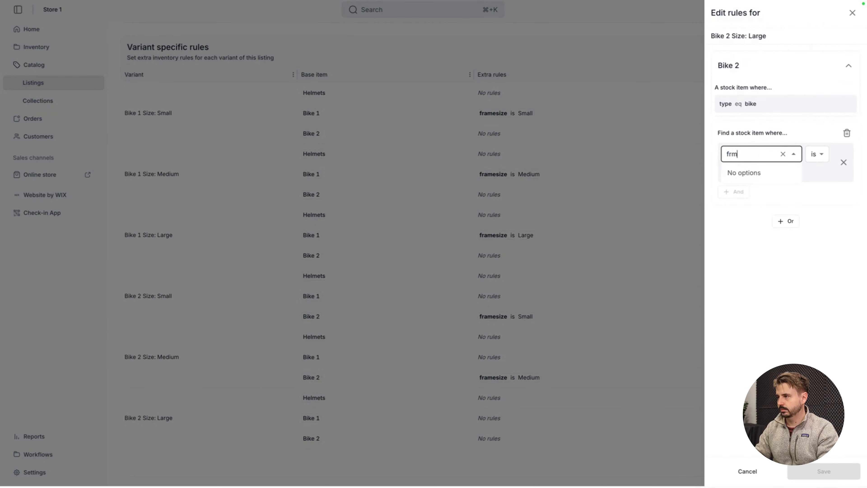
pyautogui.press('BackSpace')
pyautogui.write('a')
pyautogui.press('BackSpace')
pyautogui.write('ra')
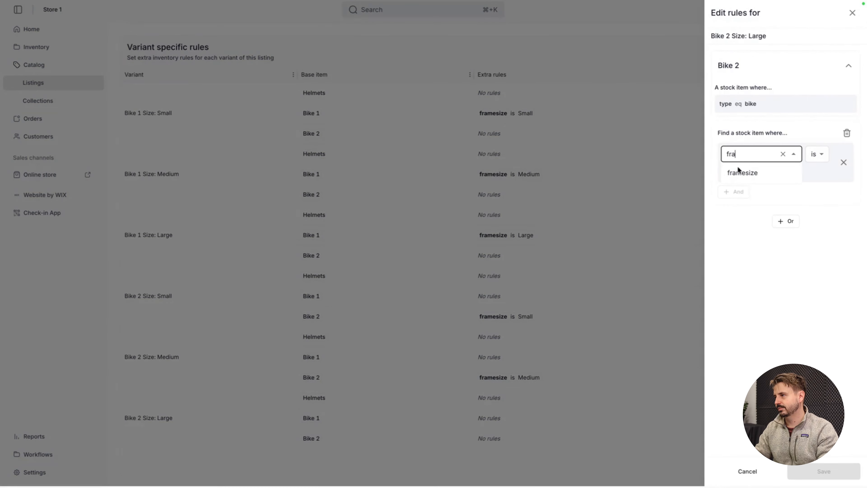
pyautogui.click(738, 172)
pyautogui.click(728, 176)
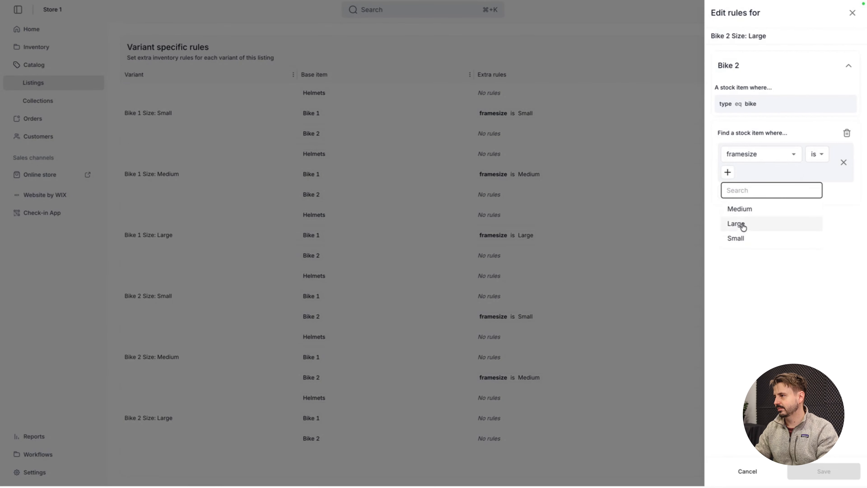
pyautogui.click(740, 224)
pyautogui.click(806, 469)
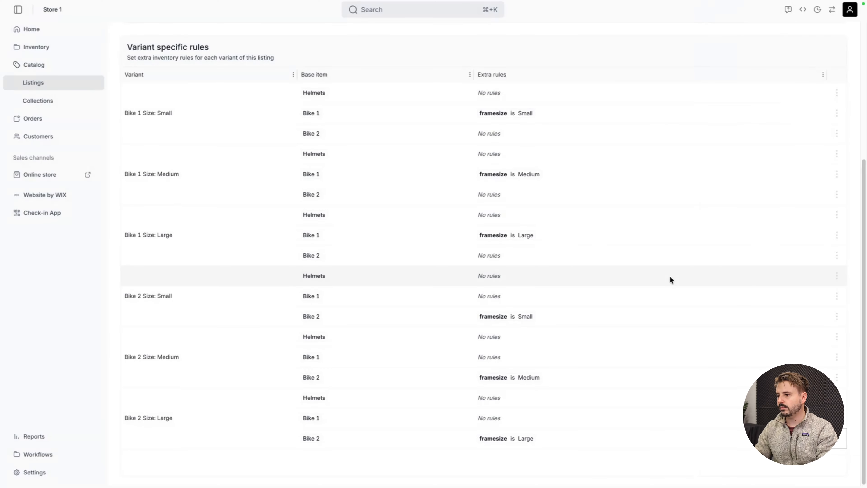
# Step: Review the fulfilment rules, and check the listing's variant stock availability, including the size combinations in the Small group
pyautogui.scroll(4, 641, 216)
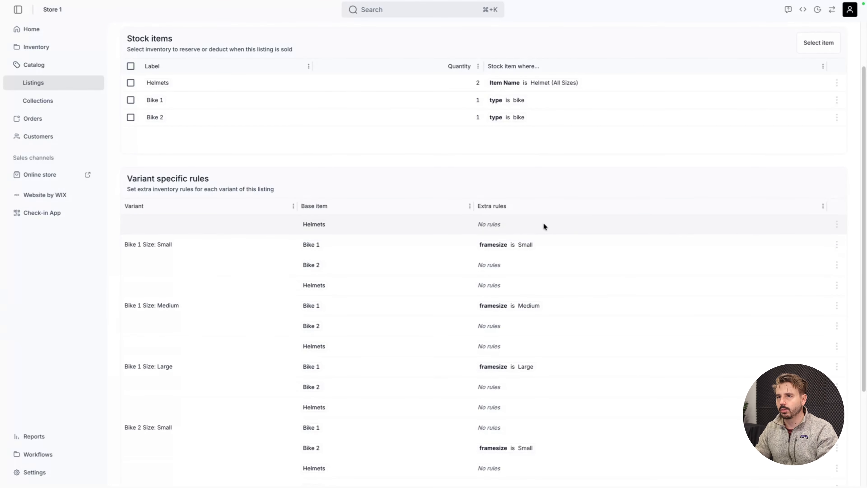
pyautogui.scroll(2, 470, 109)
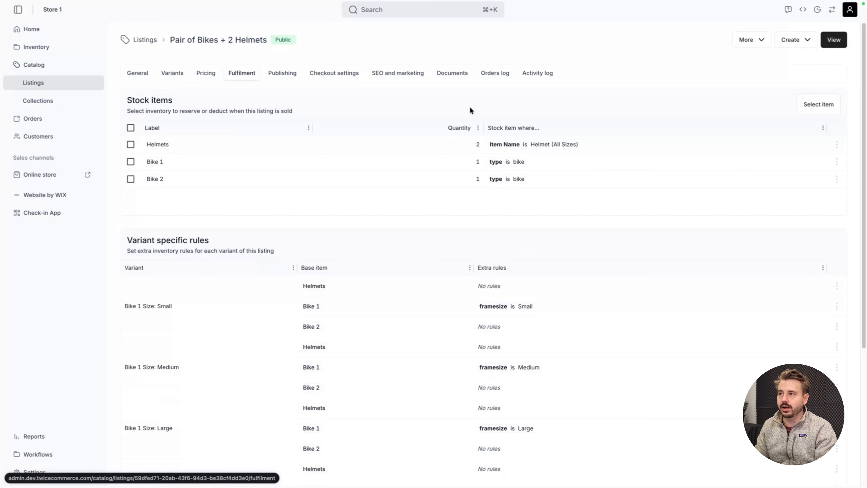
pyautogui.click(177, 74)
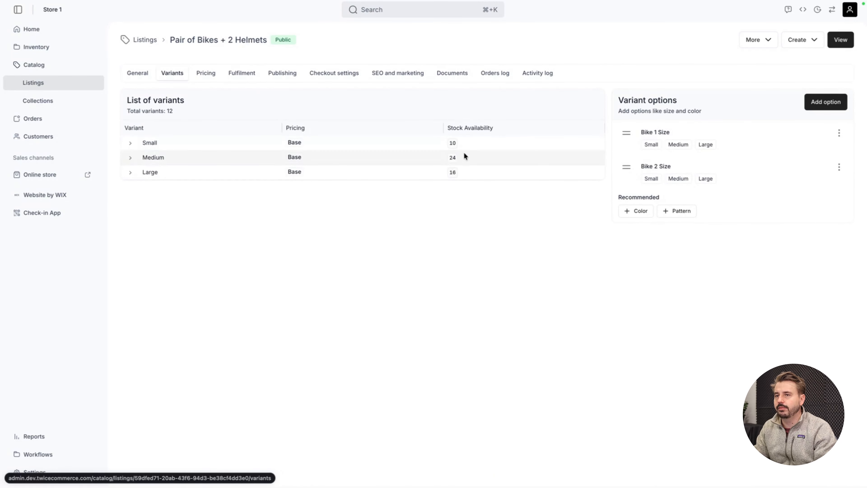
pyautogui.click(130, 143)
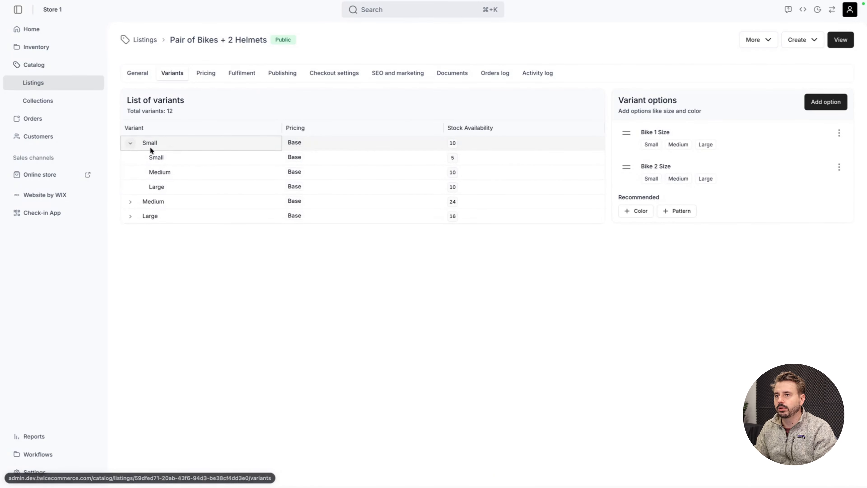
pyautogui.click(131, 143)
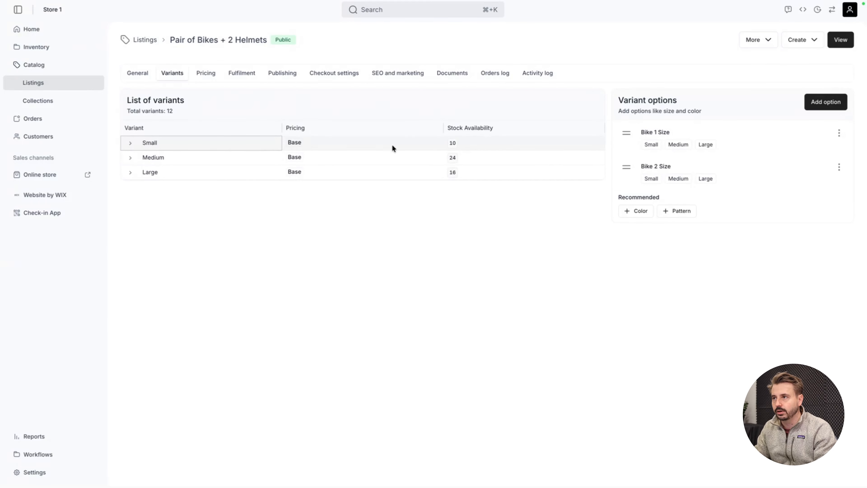
# Step: Filter the inventory's stock items to those whose type contains bike
pyautogui.click(72, 53)
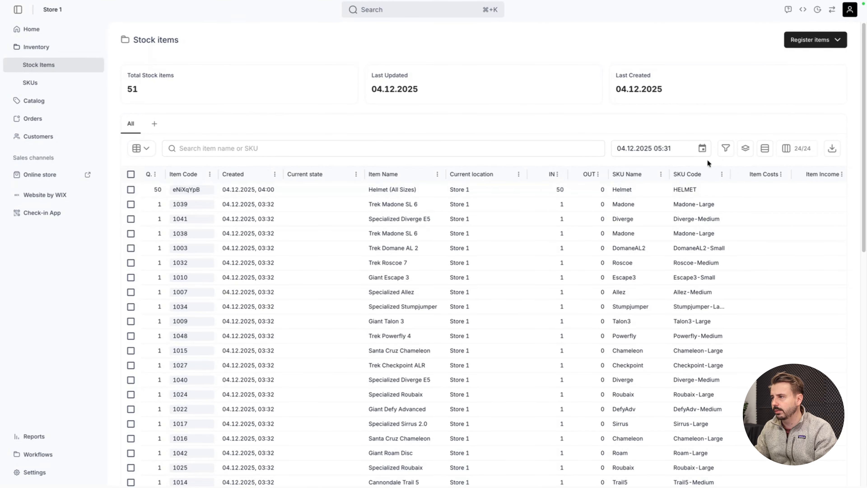
pyautogui.click(725, 148)
pyautogui.write('type')
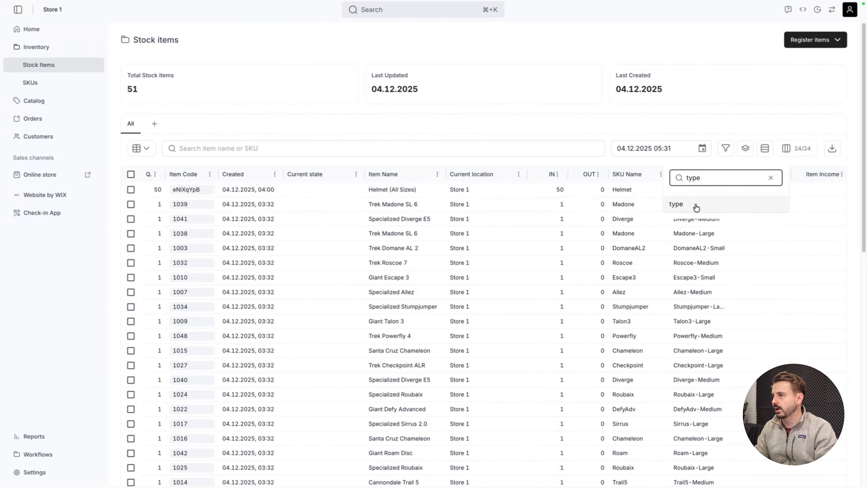
pyautogui.click(695, 206)
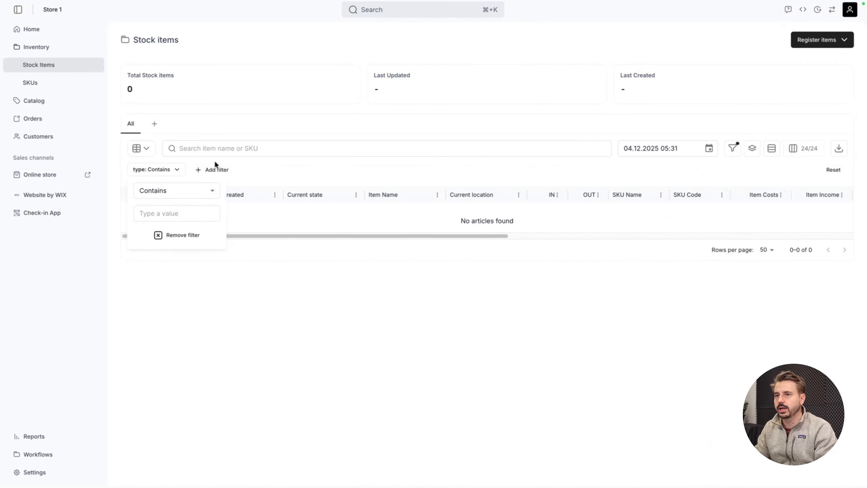
pyautogui.click(176, 213)
pyautogui.write('bike')
pyautogui.click(325, 170)
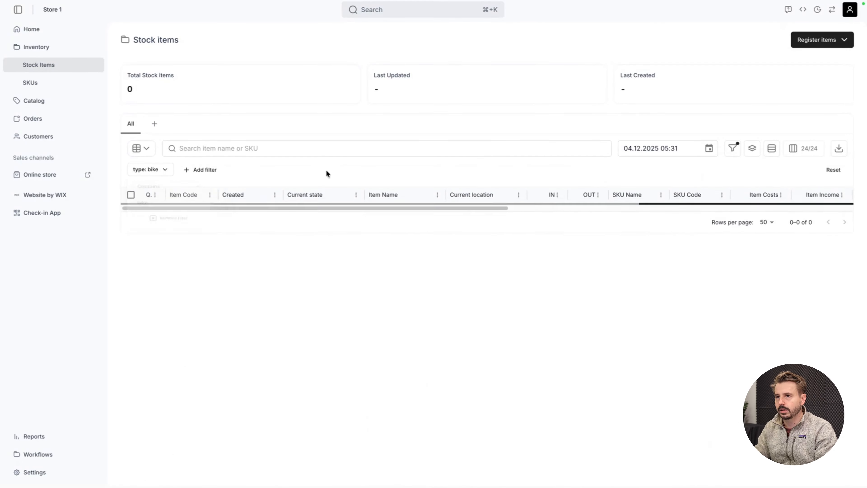
# Step: Group the filtered stock items by framesize
pyautogui.click(748, 151)
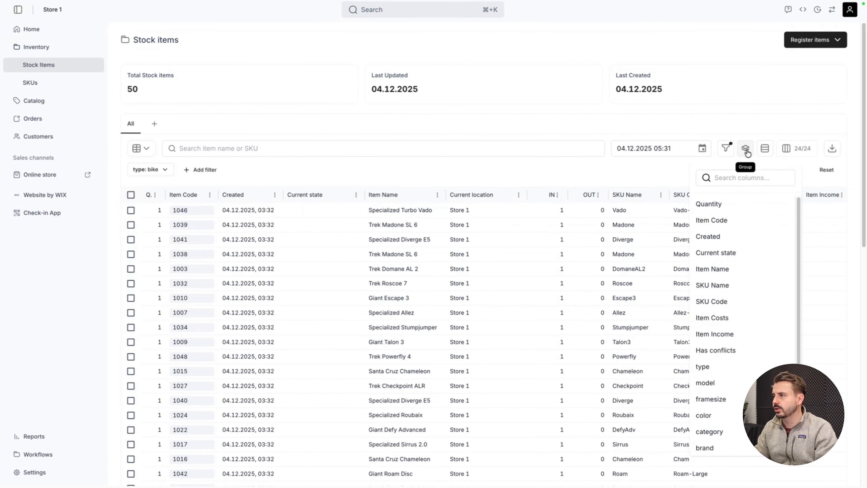
pyautogui.click(723, 178)
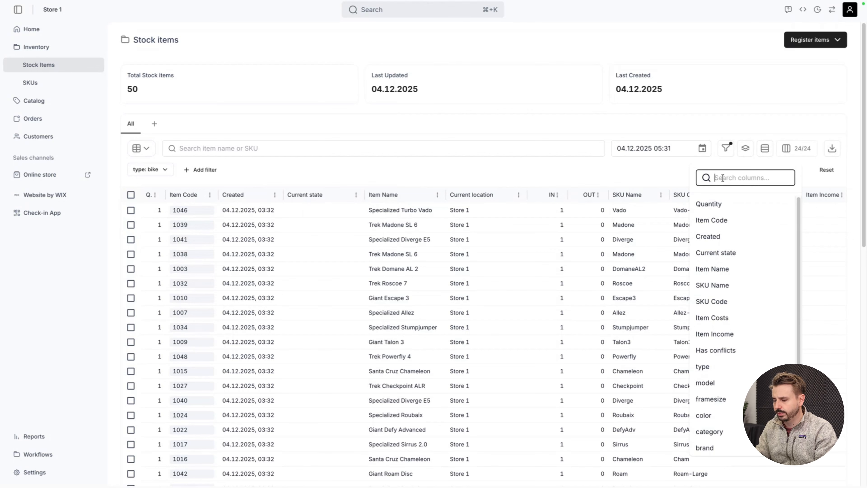
pyautogui.write('fra')
pyautogui.click(719, 199)
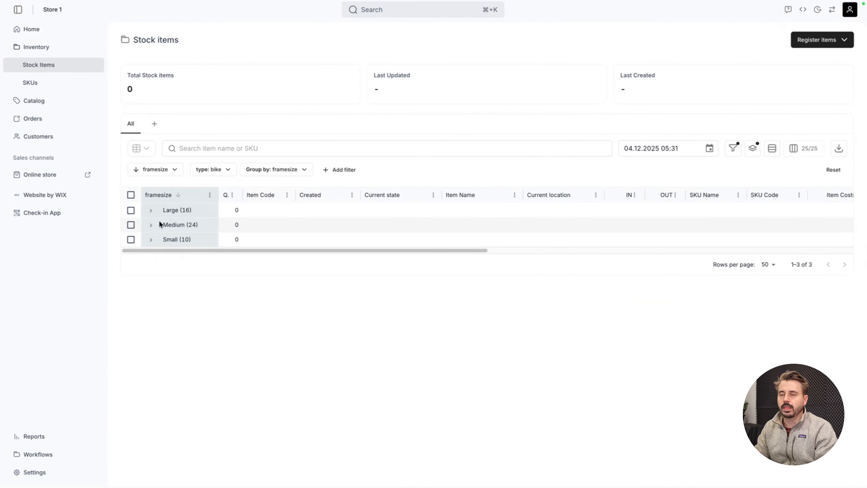
# Step: Examine the bikes inside the Large, Medium and Small framesize groups
pyautogui.click(150, 210)
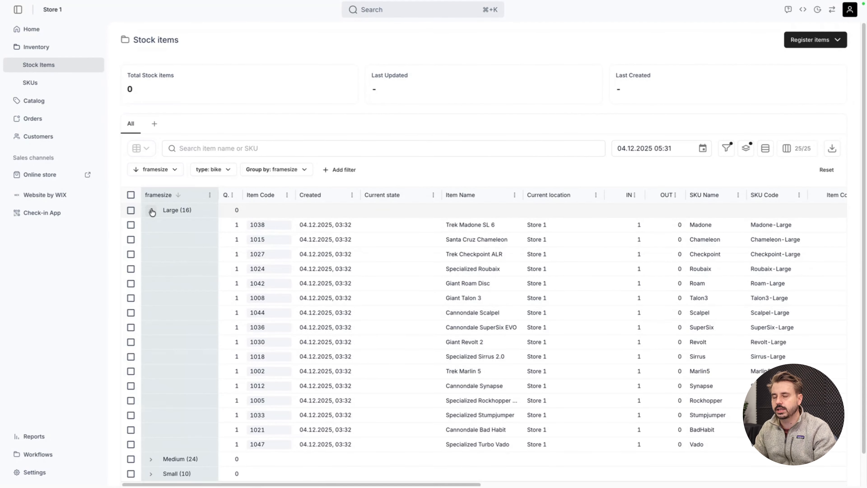
pyautogui.click(151, 211)
pyautogui.click(151, 225)
pyautogui.click(151, 225)
pyautogui.click(152, 240)
pyautogui.click(153, 240)
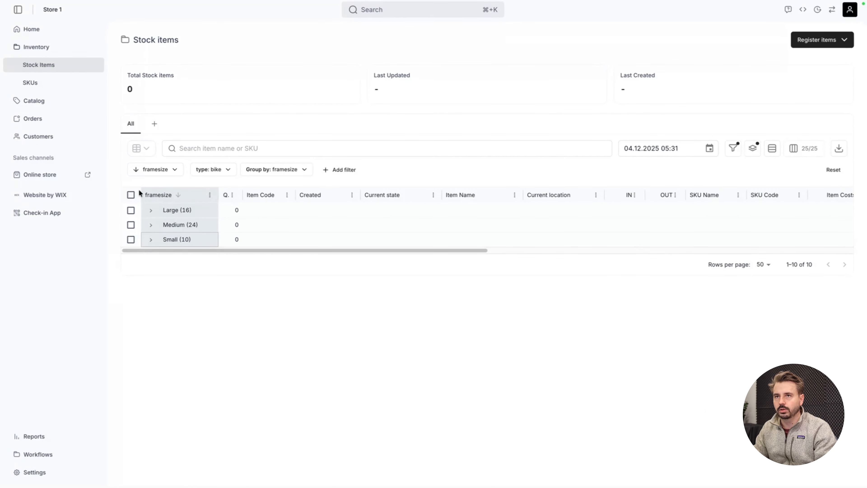
# Step: Reopen the Pair of Bikes + 2 Helmets listing and view its fulfilment rules
pyautogui.click(52, 105)
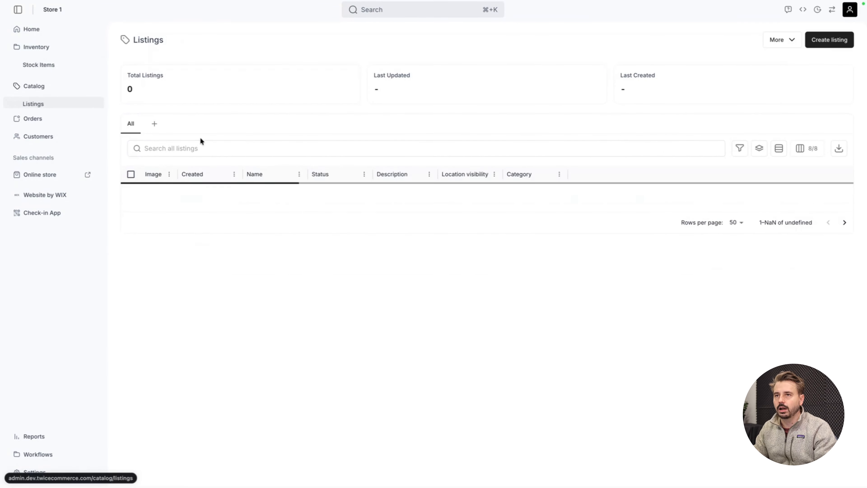
pyautogui.click(219, 190)
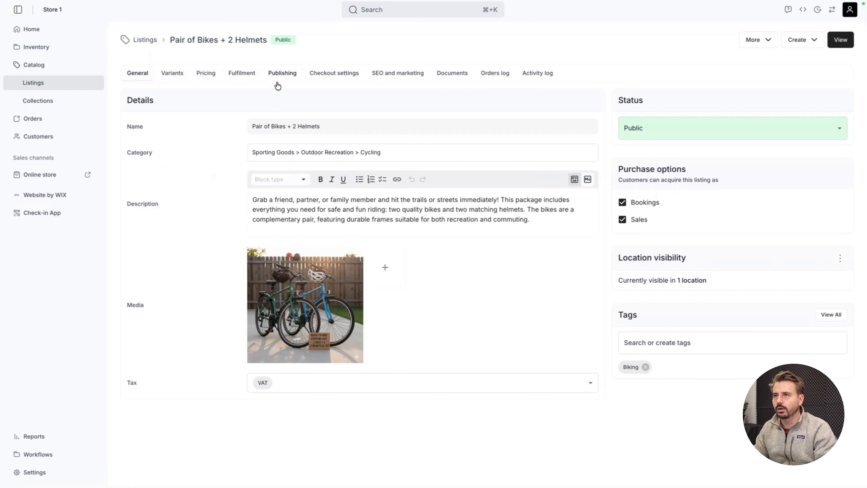
pyautogui.click(243, 74)
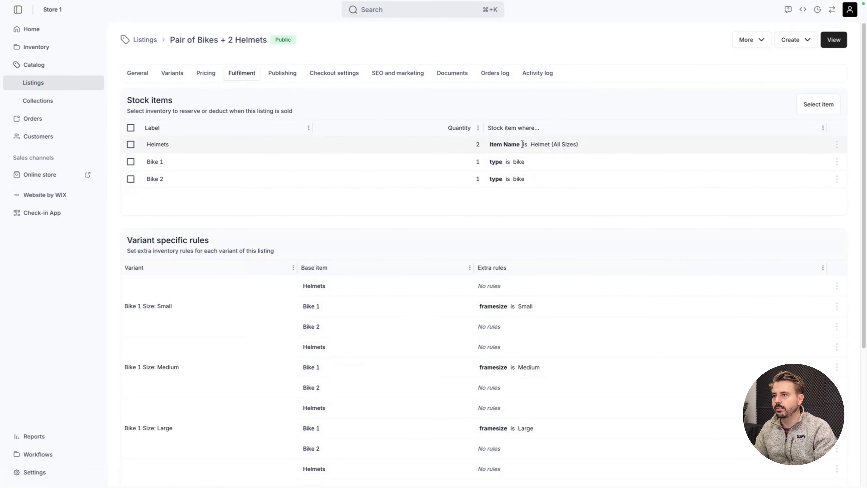
# Step: Expand the Small, Medium and Large variant groups to examine the stock availability of each size combination
pyautogui.click(171, 76)
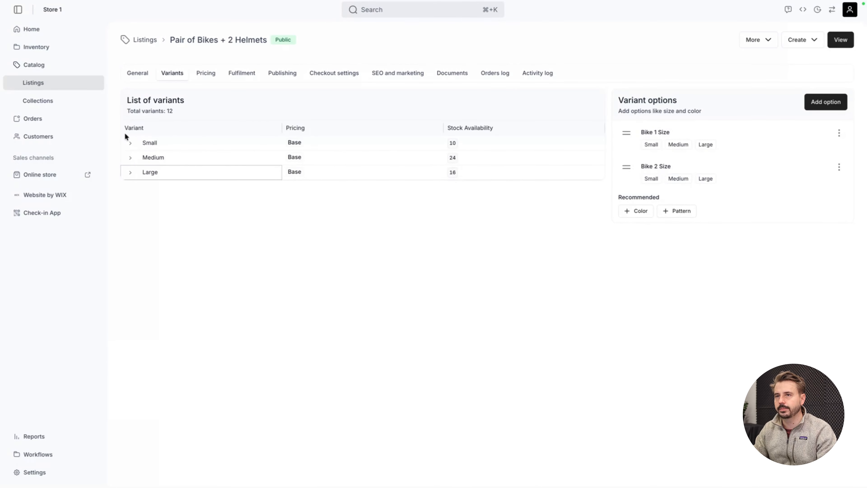
pyautogui.click(130, 144)
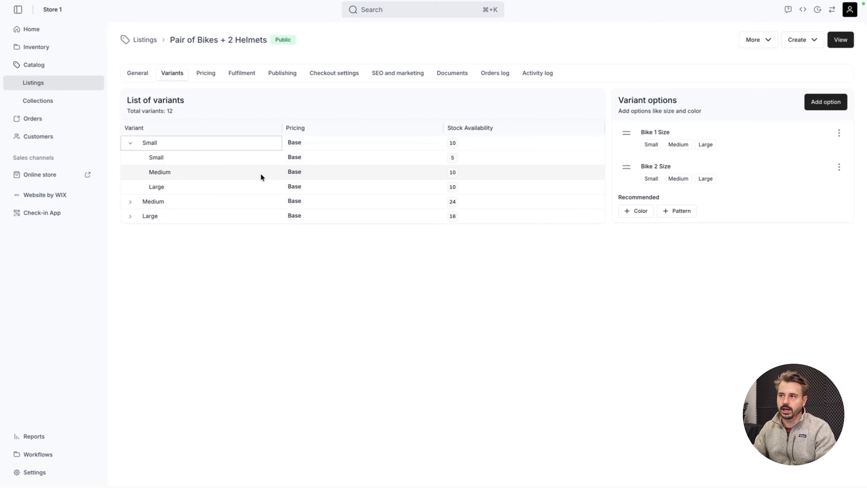
pyautogui.click(130, 201)
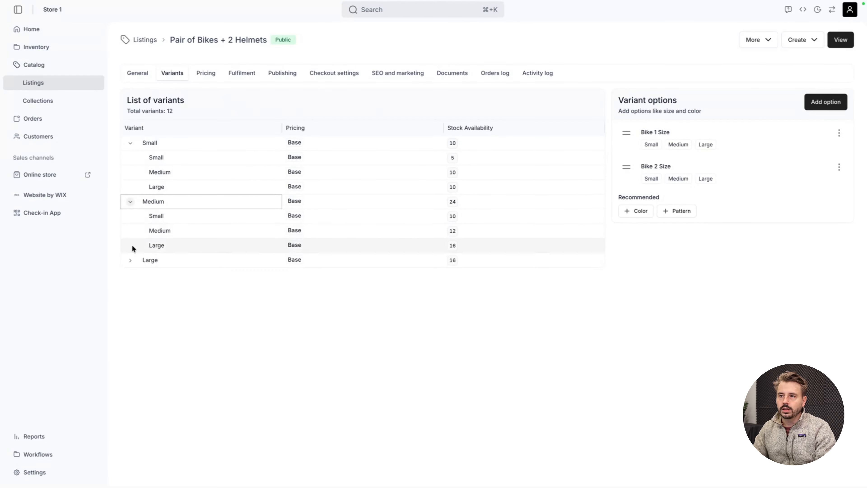
pyautogui.click(130, 259)
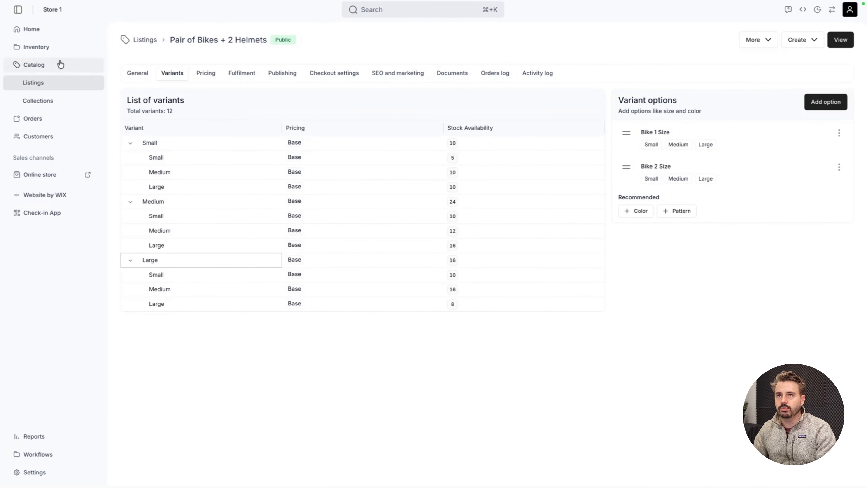
# Step: Examine the attribute columns of the inventory's stock items, such as type, model, framesize and color
pyautogui.click(54, 52)
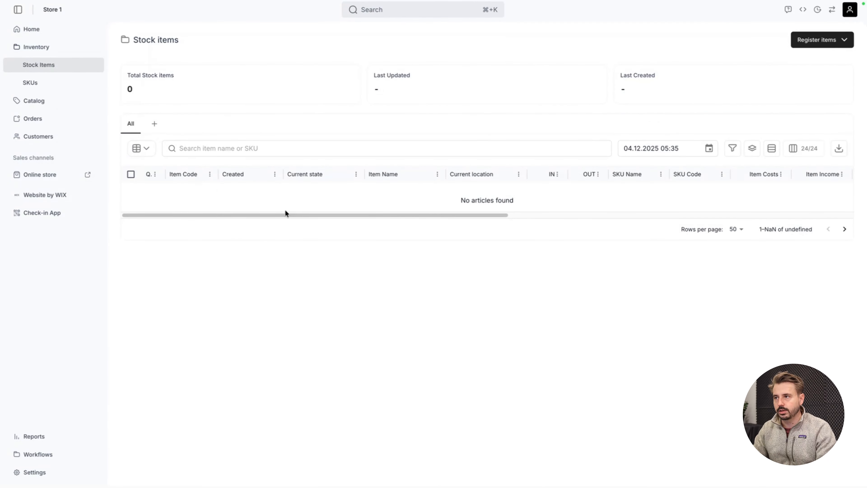
pyautogui.hscroll(10, 541, 263)
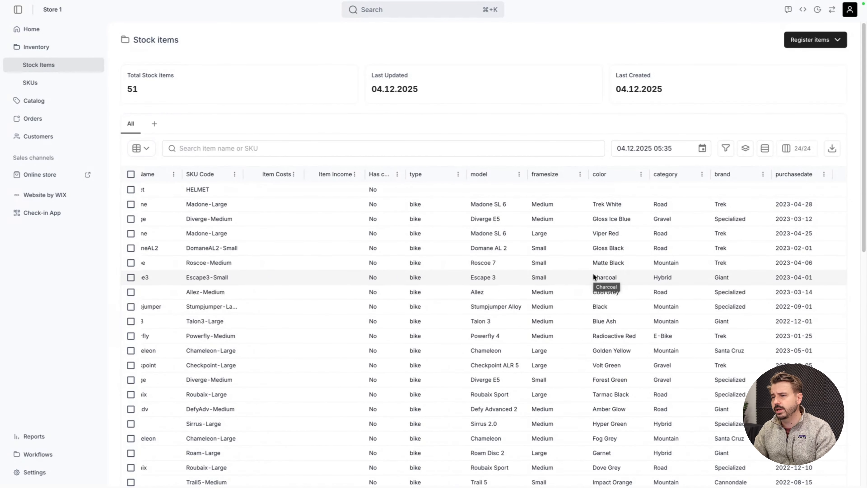
pyautogui.hscroll(-5, 594, 276)
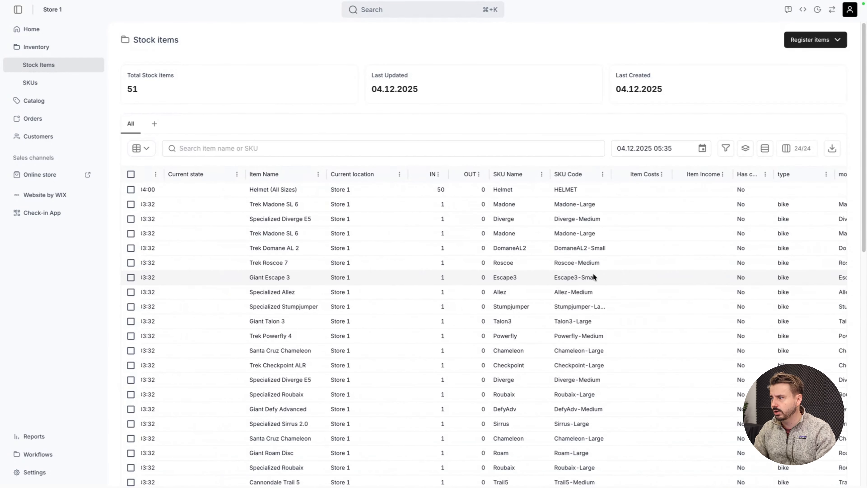
pyautogui.hscroll(-3, 593, 273)
# Step: Return to the Pair of Bikes + 2 Helmets listing and review its stock items and variant specific rules
pyautogui.click(74, 102)
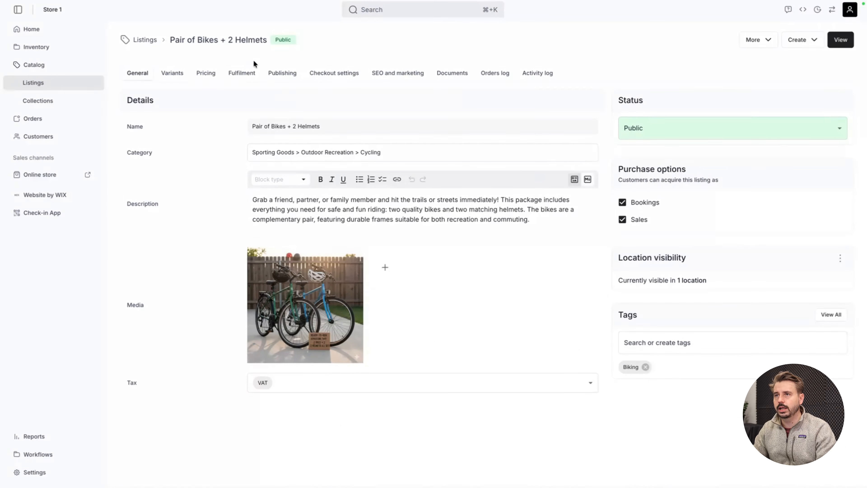
pyautogui.click(252, 75)
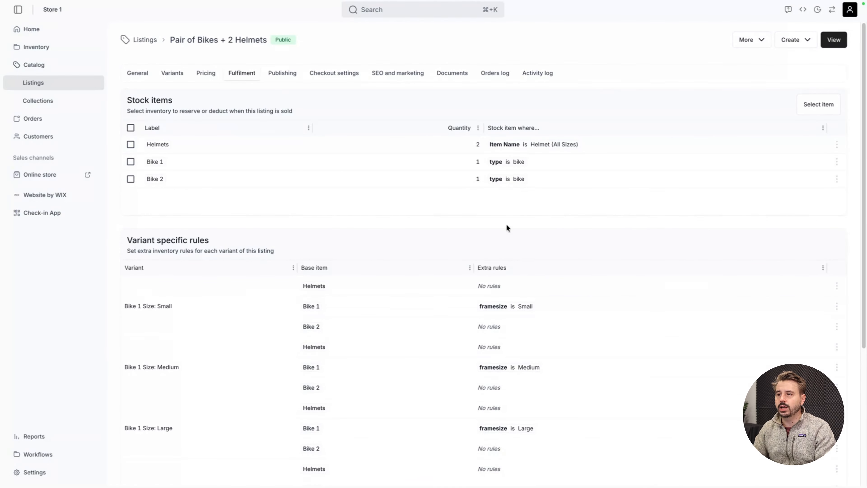
pyautogui.scroll(-1, 506, 224)
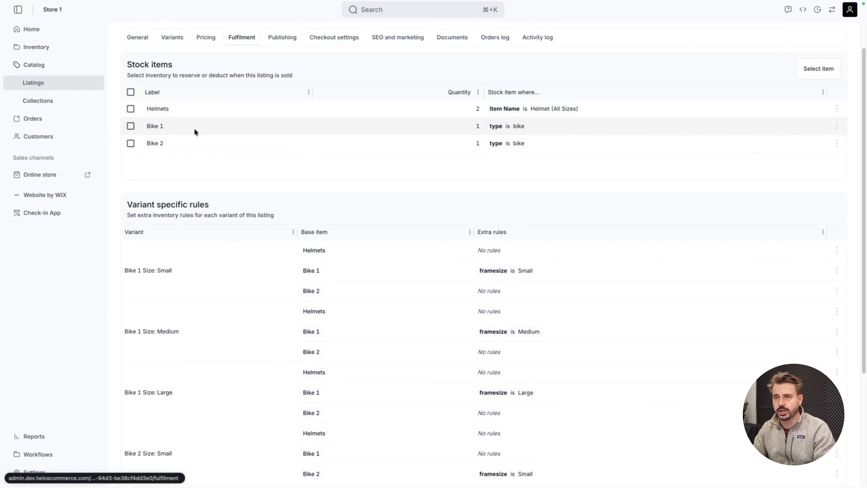
pyautogui.scroll(1, 338, 138)
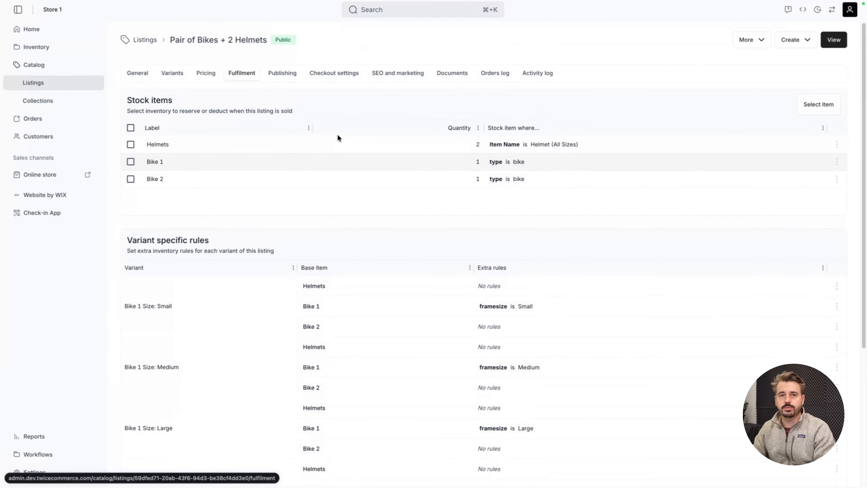